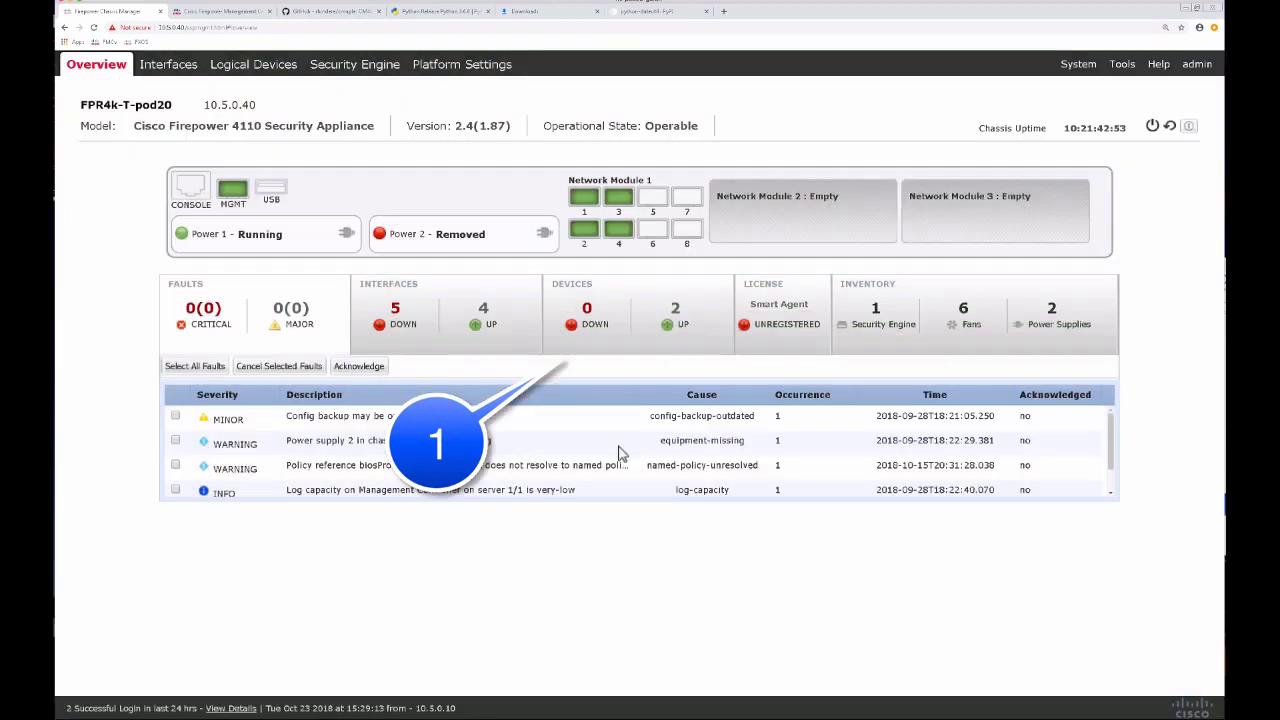
Step: Check core usage, then list chassis interfaces showing Ethernet1/1 shared by FTD-01 and FTD-02
{"action": "left_click", "coordinate": [620, 338]}
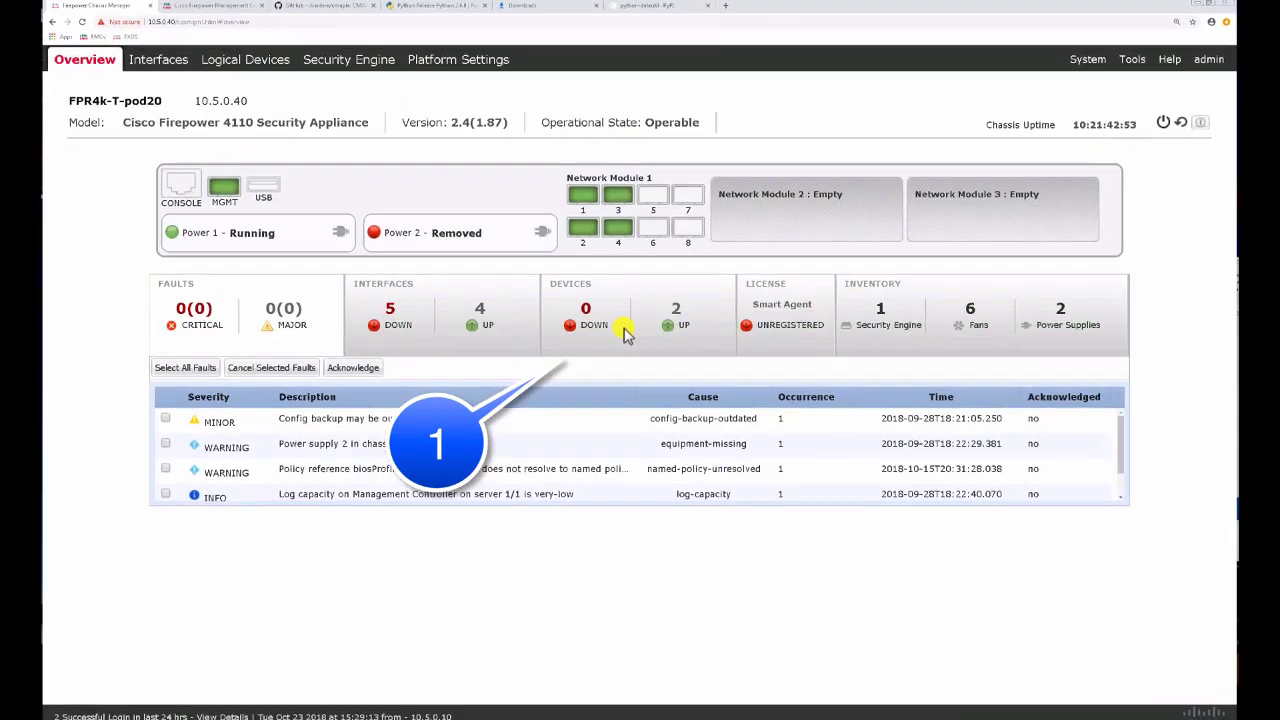
{"action": "mouse_move", "coordinate": [757, 417]}
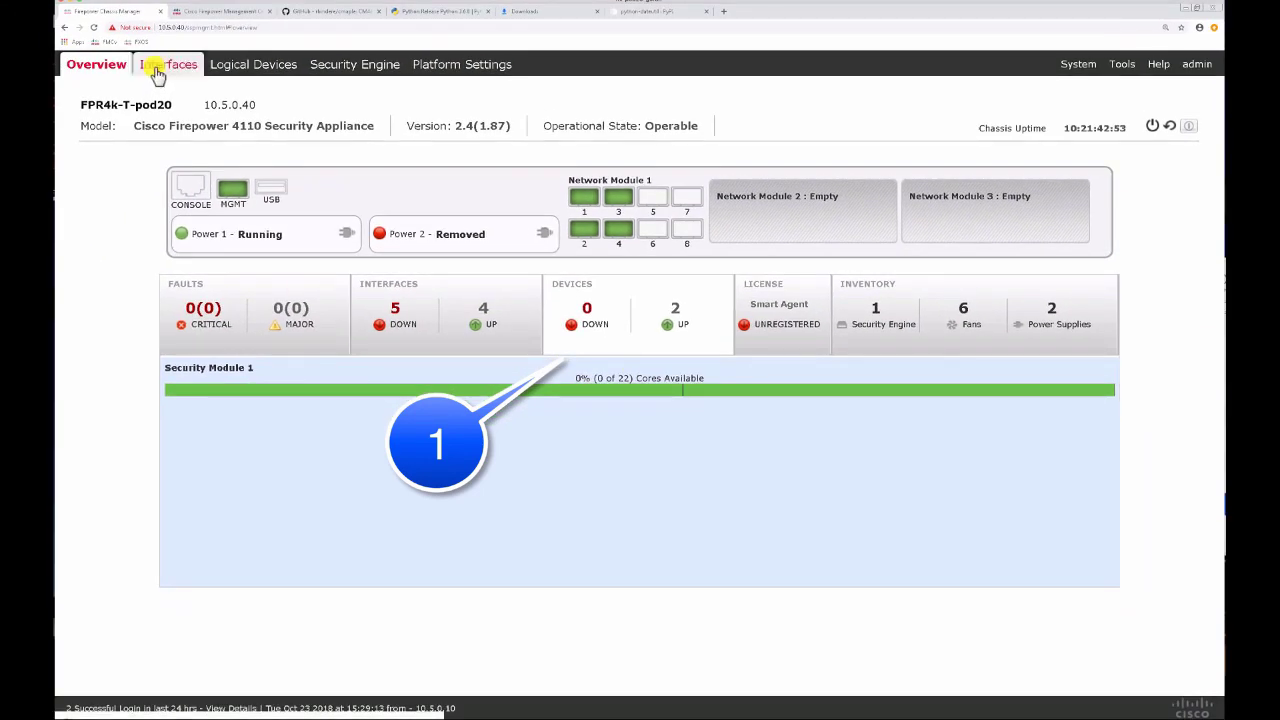
{"action": "left_click", "coordinate": [166, 64]}
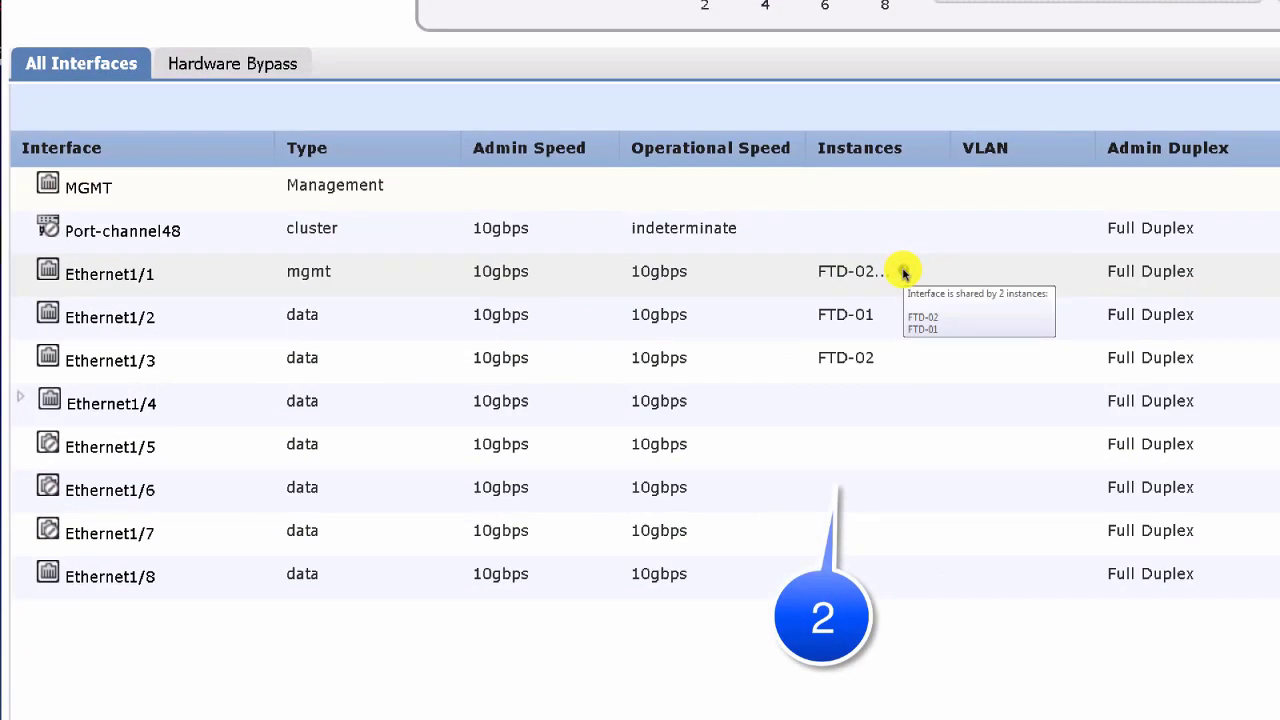
Step: Reveal sub-interface 4.104 under Ethernet1/4, then show logical devices FTD-02 and FTD-01 online
{"action": "left_click", "coordinate": [20, 397]}
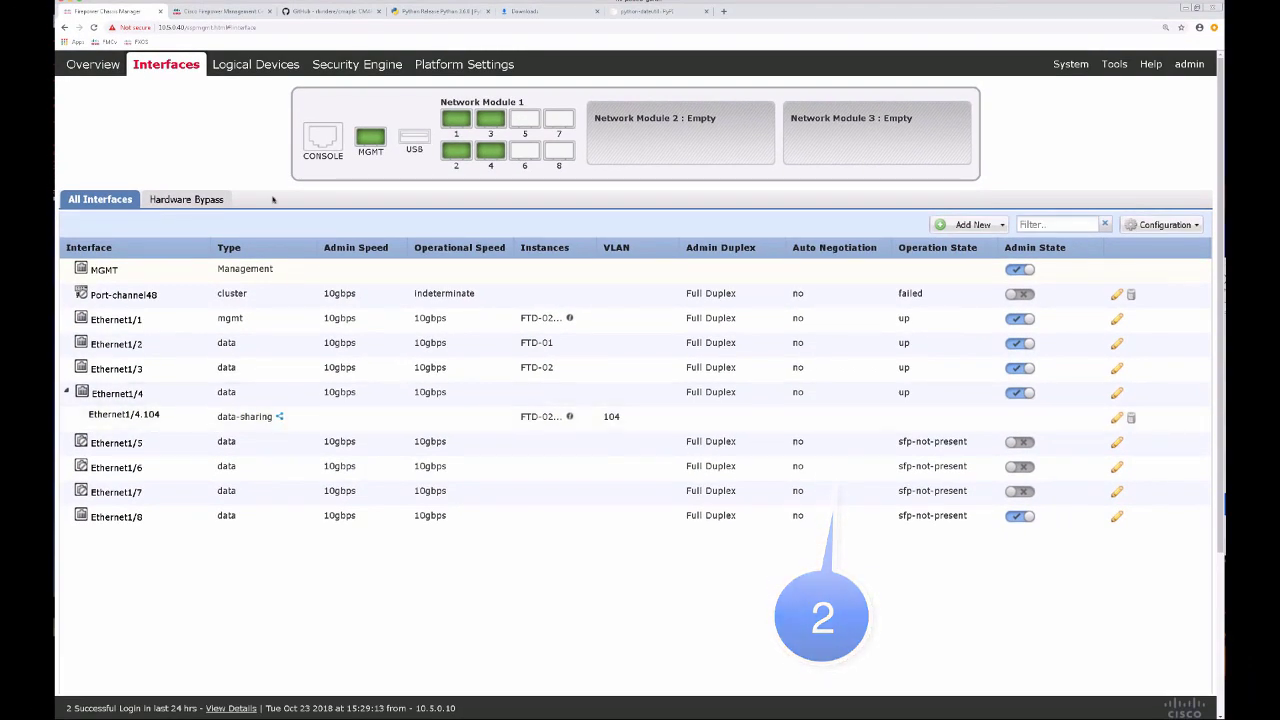
{"action": "left_click", "coordinate": [262, 66]}
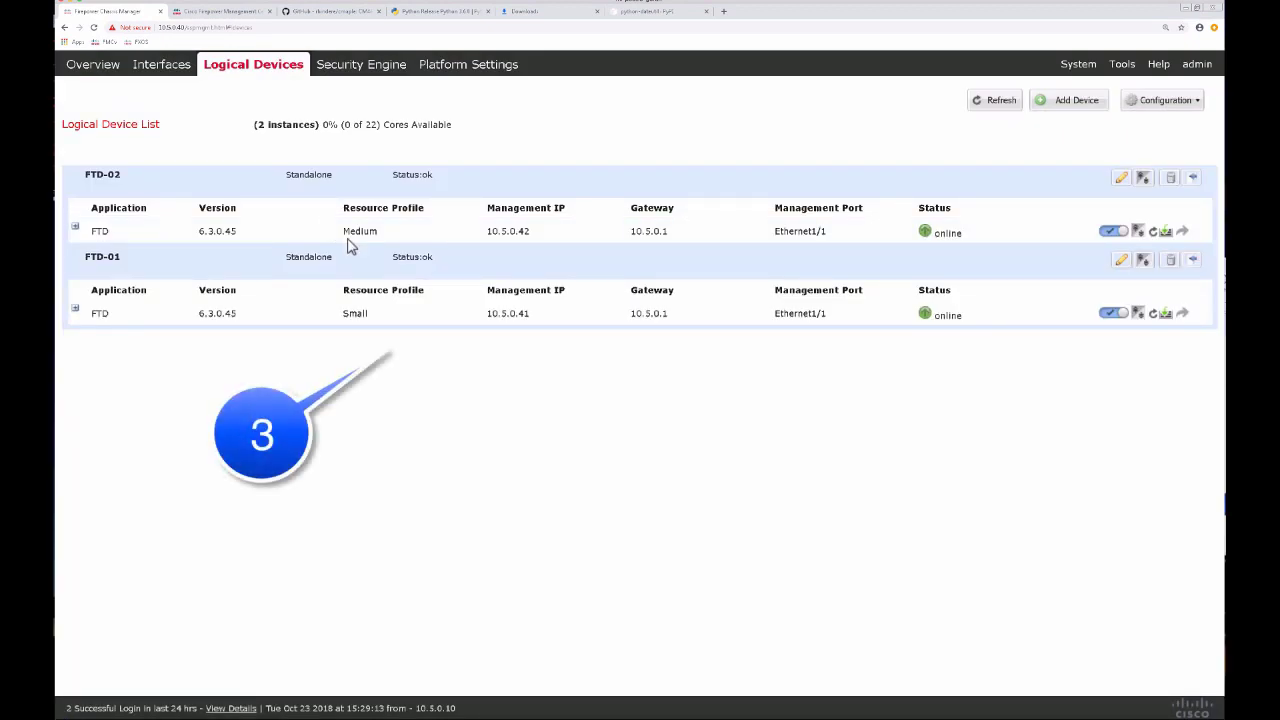
Step: Review FTD-02's interfaces and bootstrap settings (management IP 10.5.0.42), keeping the Medium profile
{"action": "left_click", "coordinate": [1122, 179]}
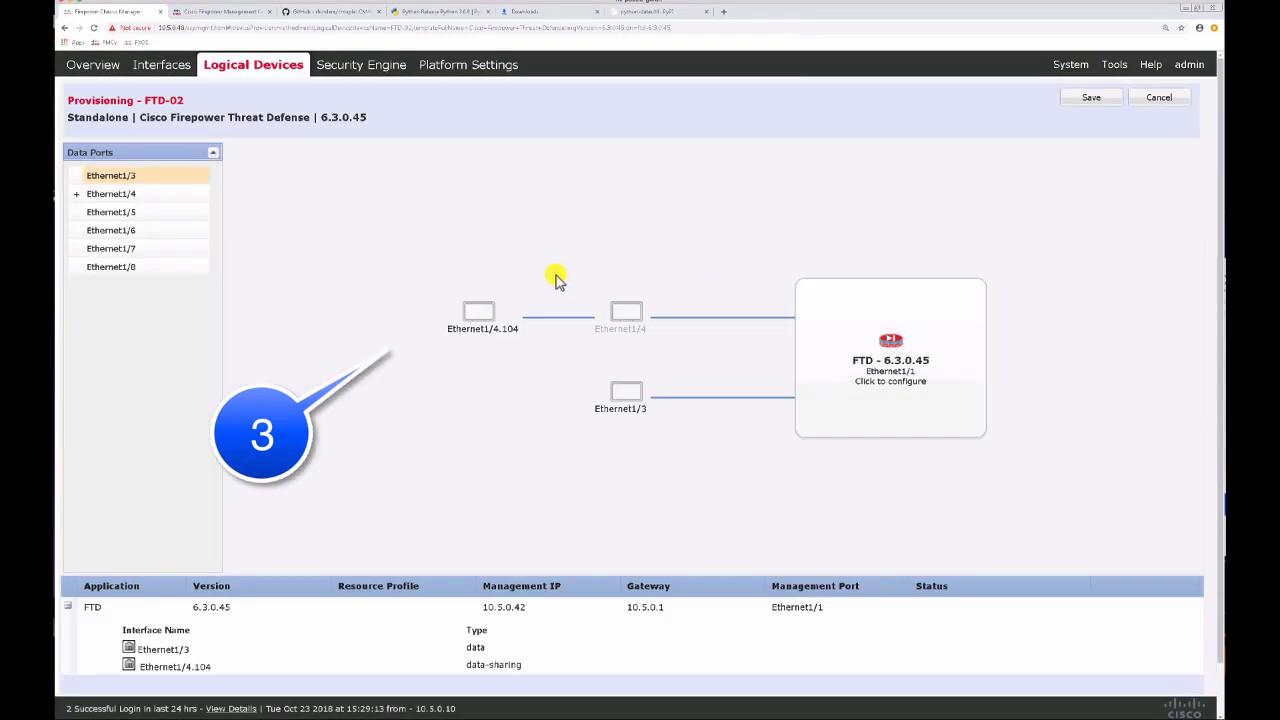
{"action": "left_click", "coordinate": [76, 194]}
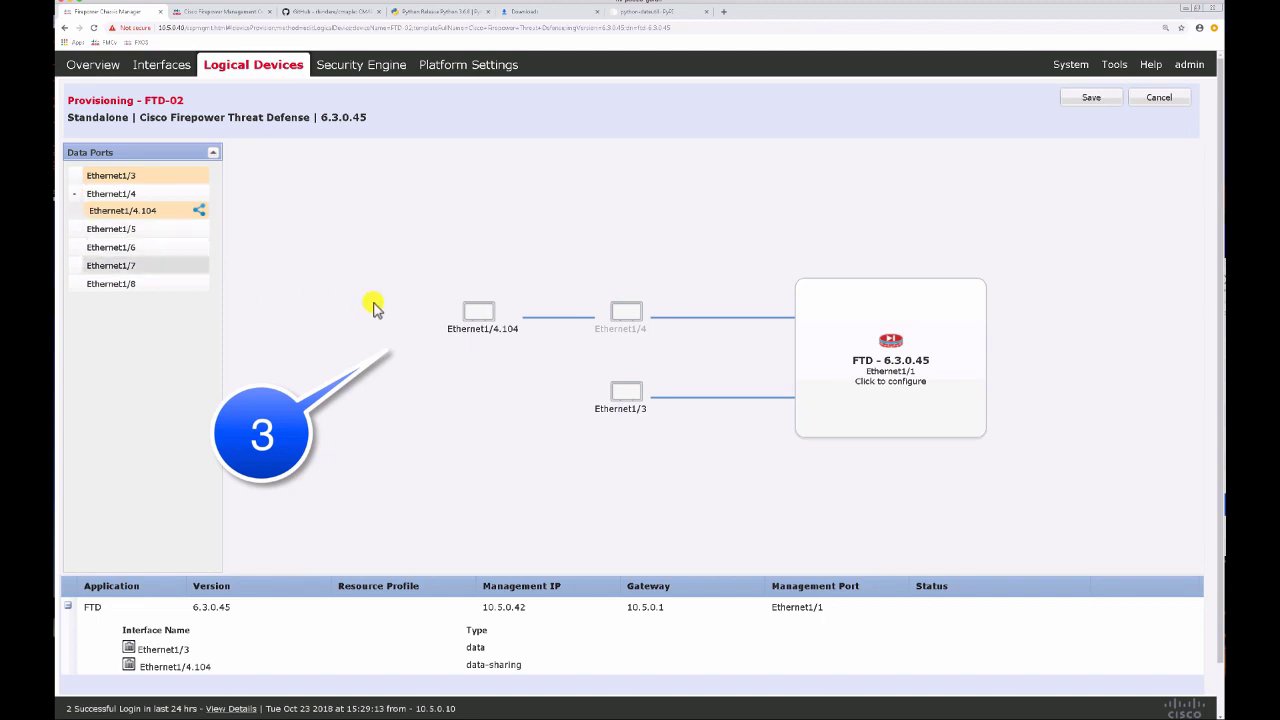
{"action": "left_click", "coordinate": [883, 380]}
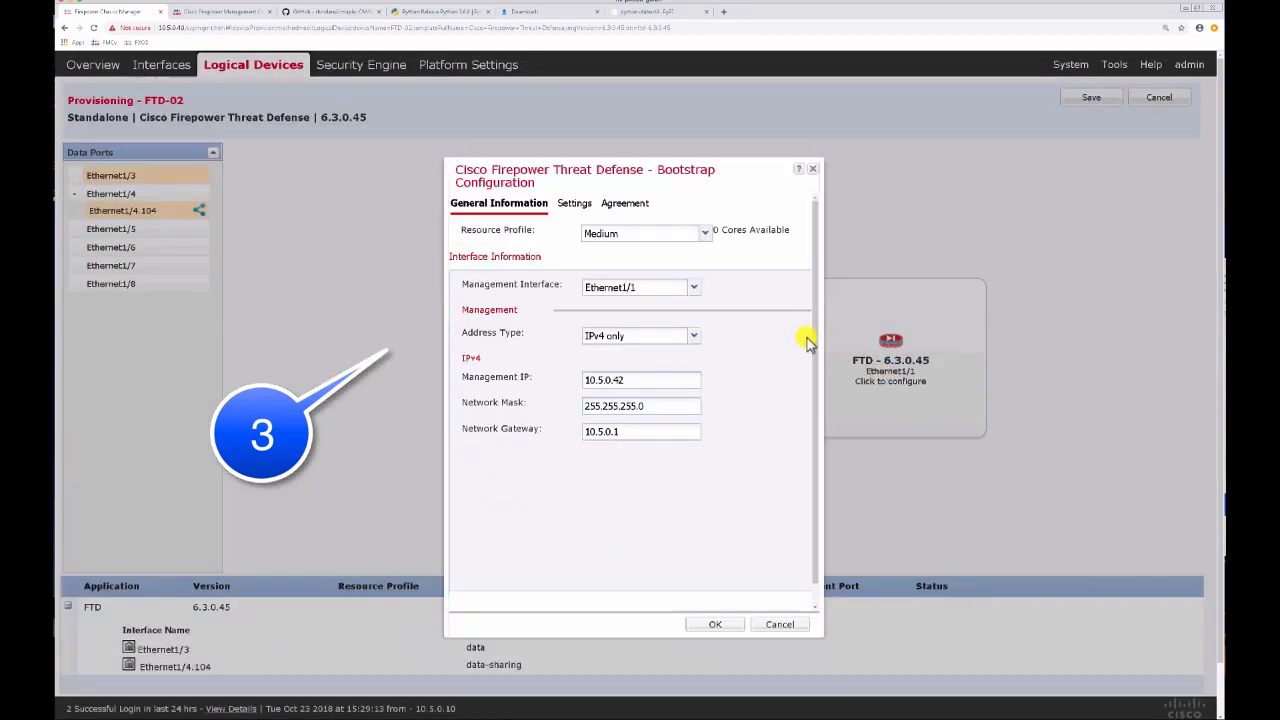
{"action": "left_click", "coordinate": [705, 234]}
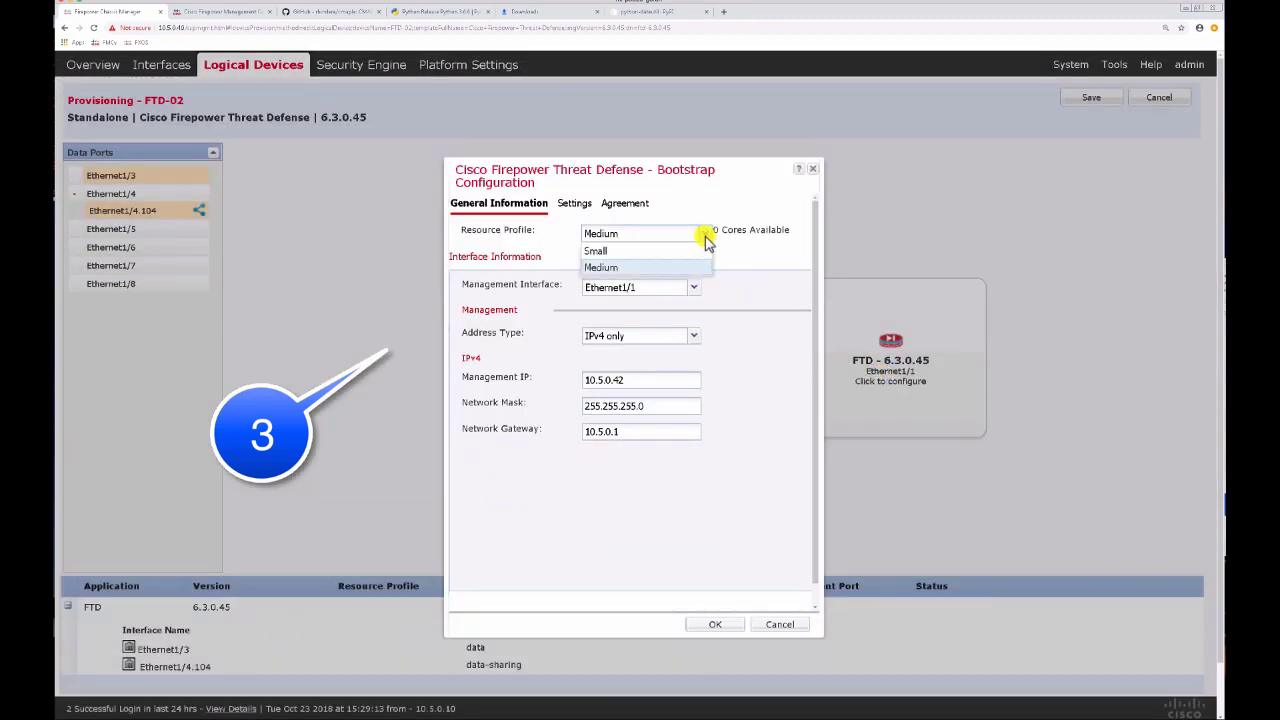
{"action": "left_click", "coordinate": [745, 255]}
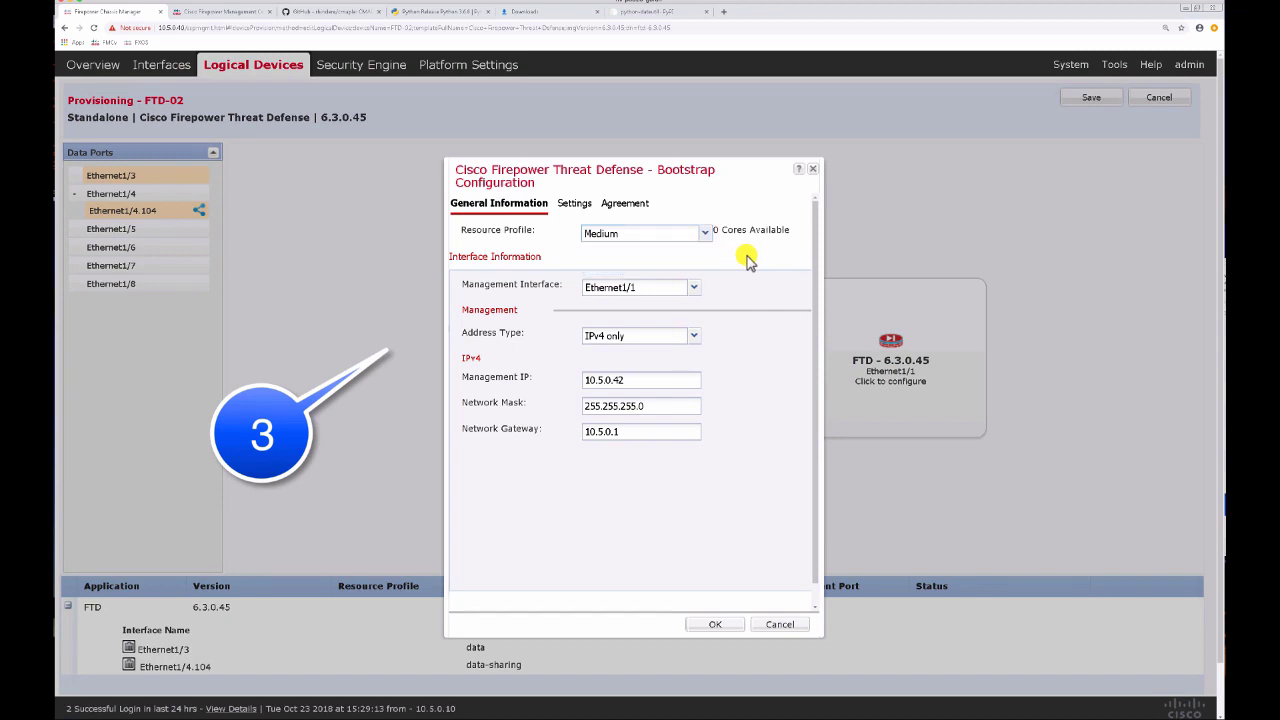
{"action": "left_click", "coordinate": [577, 204]}
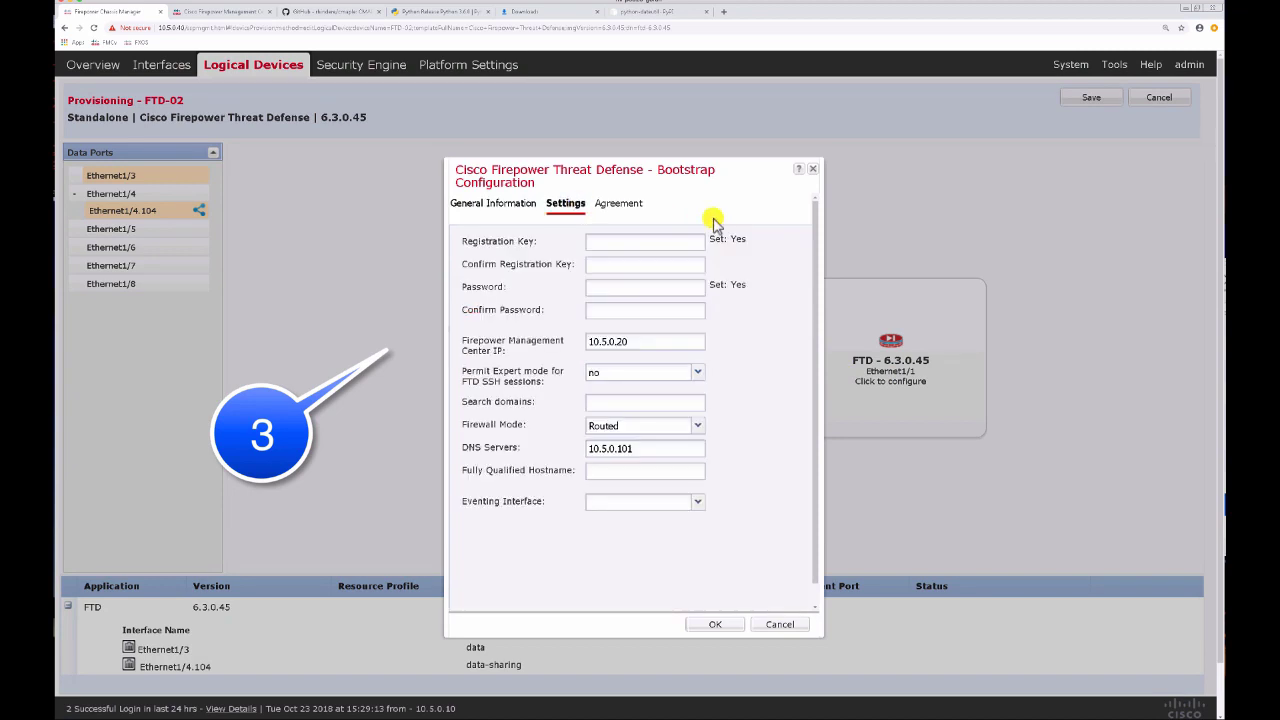
{"action": "left_click", "coordinate": [779, 624]}
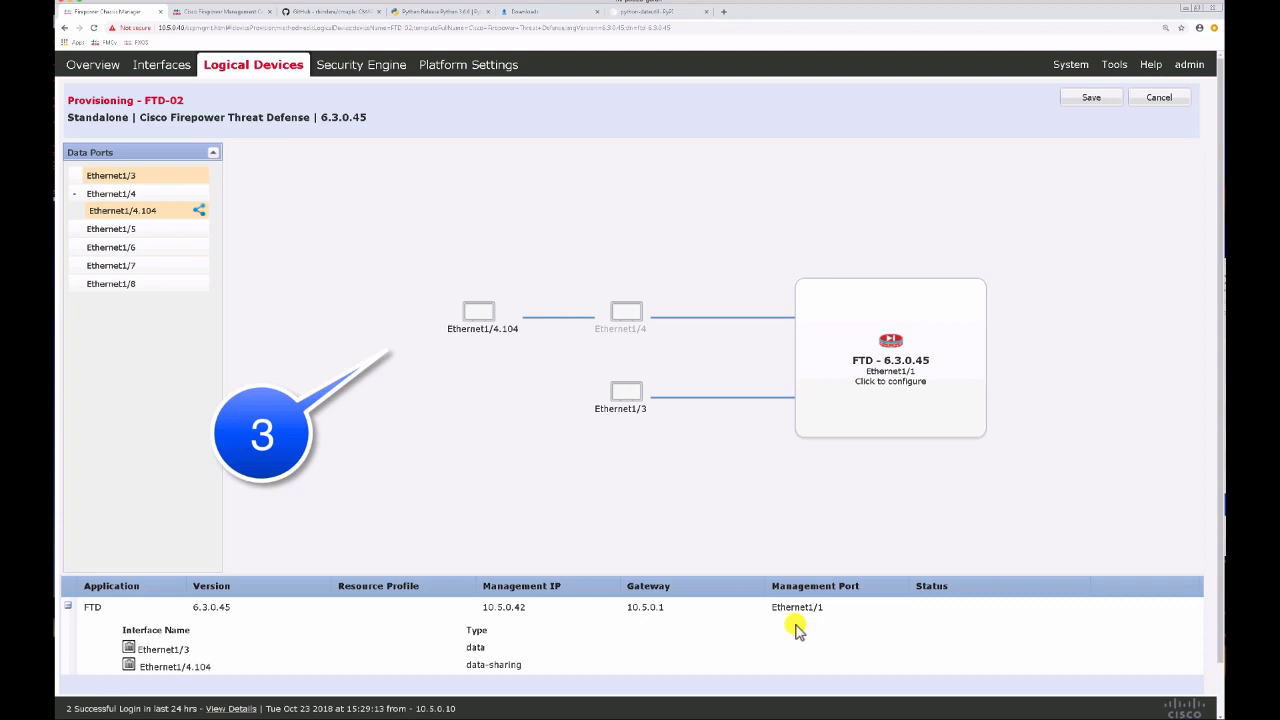
Step: Confirm Small is 10 cores and Medium 12 cores, then return to the logical devices
{"action": "left_click", "coordinate": [443, 64]}
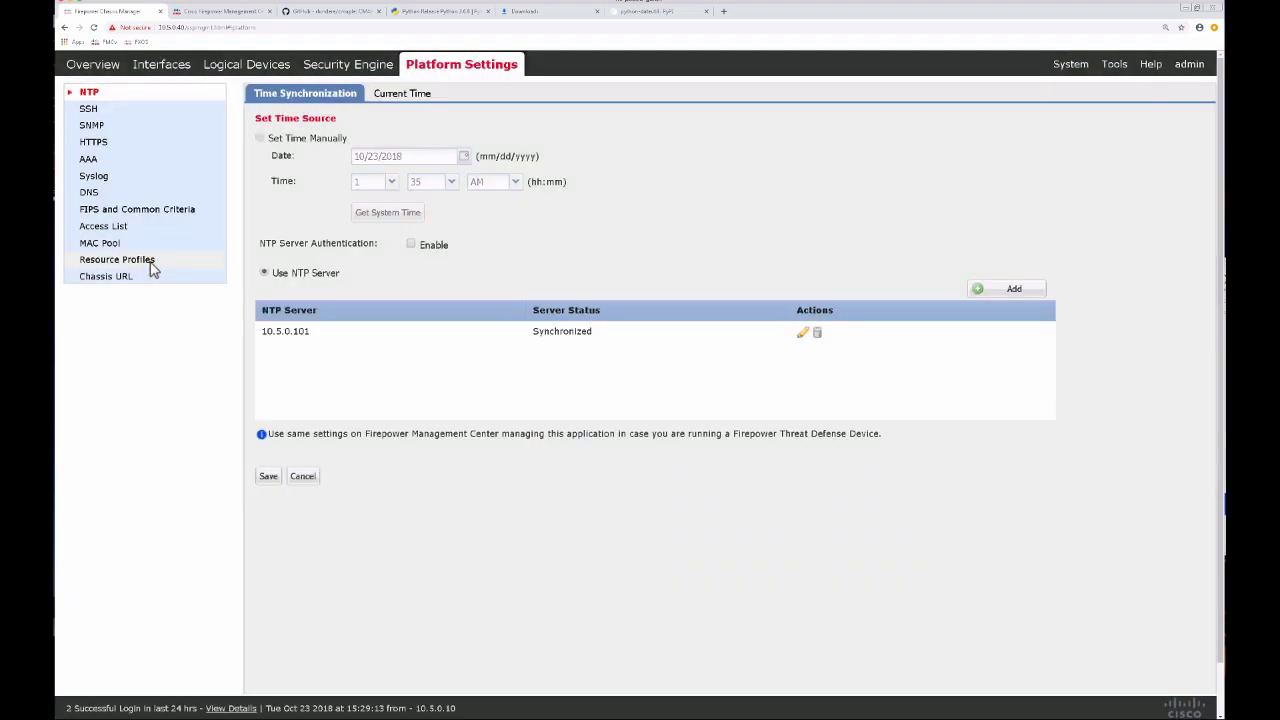
{"action": "left_click", "coordinate": [150, 261]}
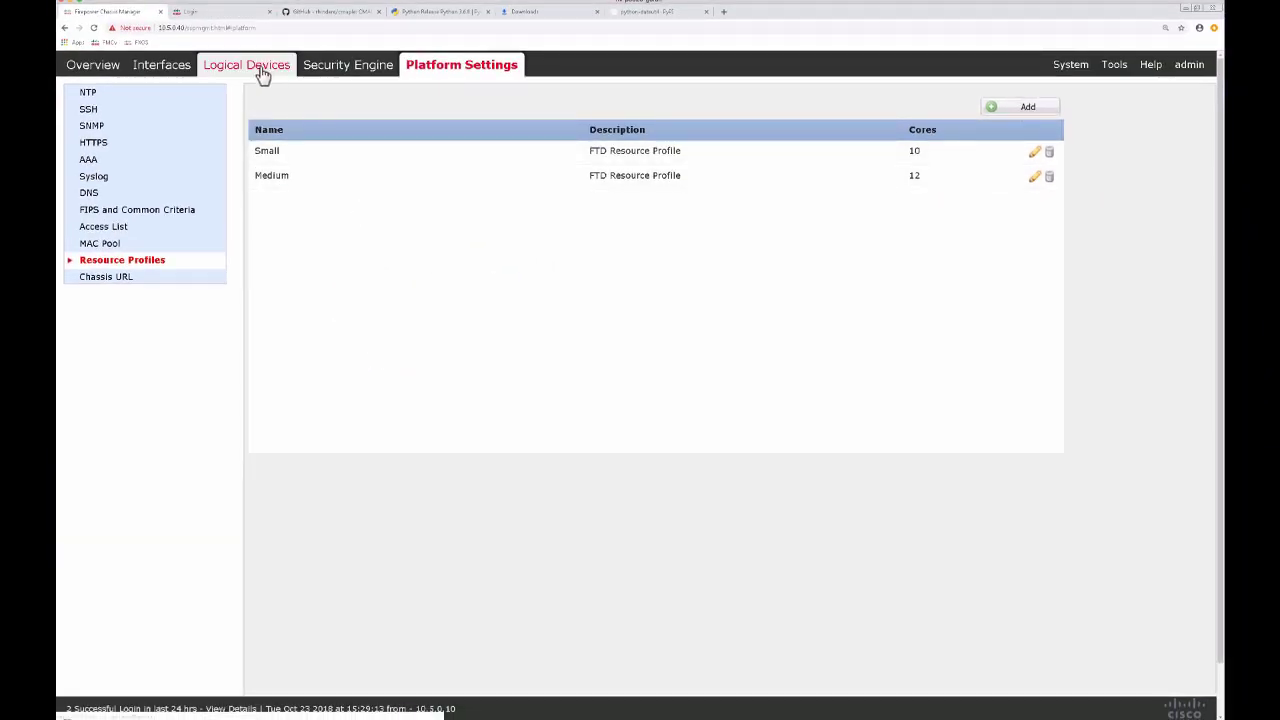
{"action": "left_click", "coordinate": [262, 76]}
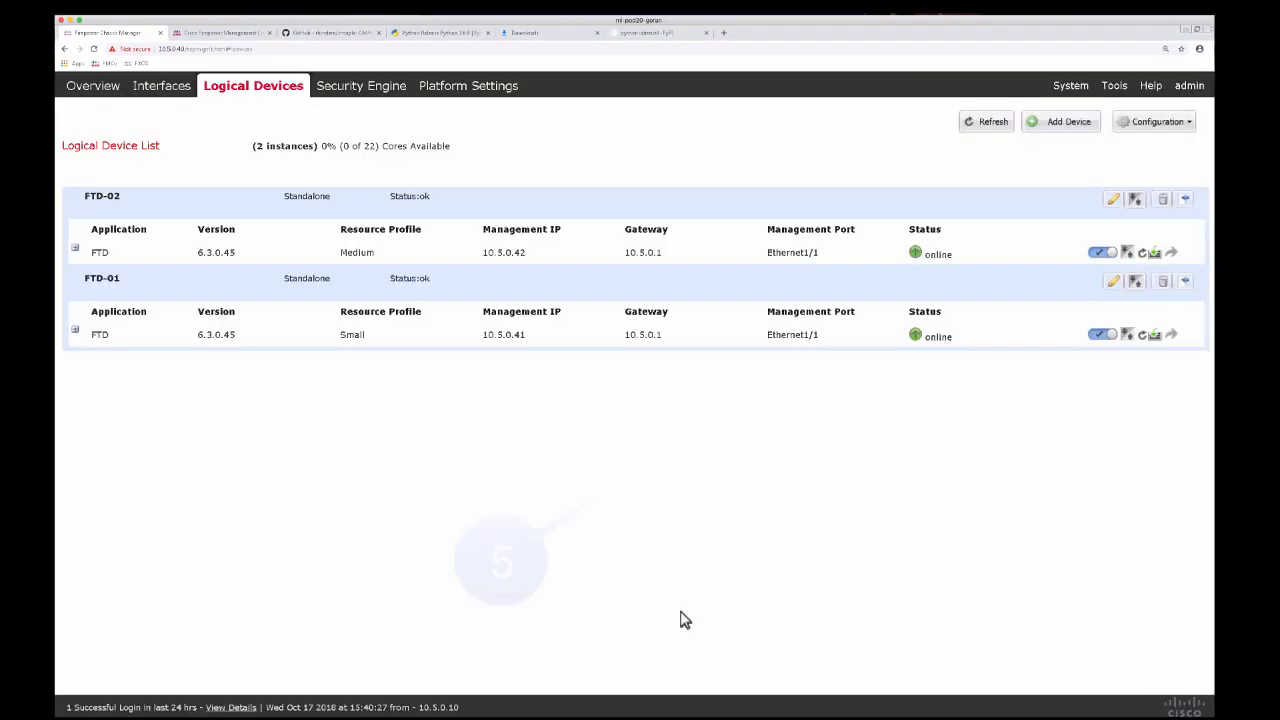
Step: Expand FTD-02 and FTD-01 to list their interfaces and management attributes
{"action": "left_click", "coordinate": [76, 250]}
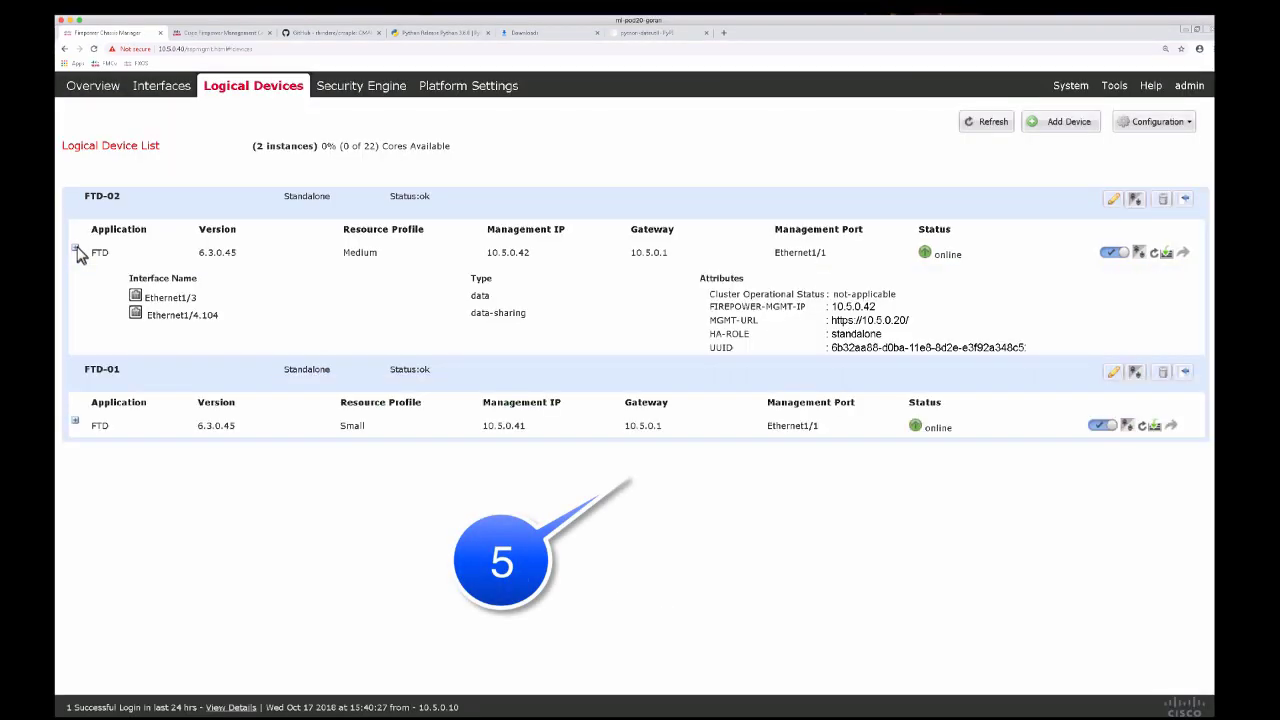
{"action": "left_click", "coordinate": [76, 424]}
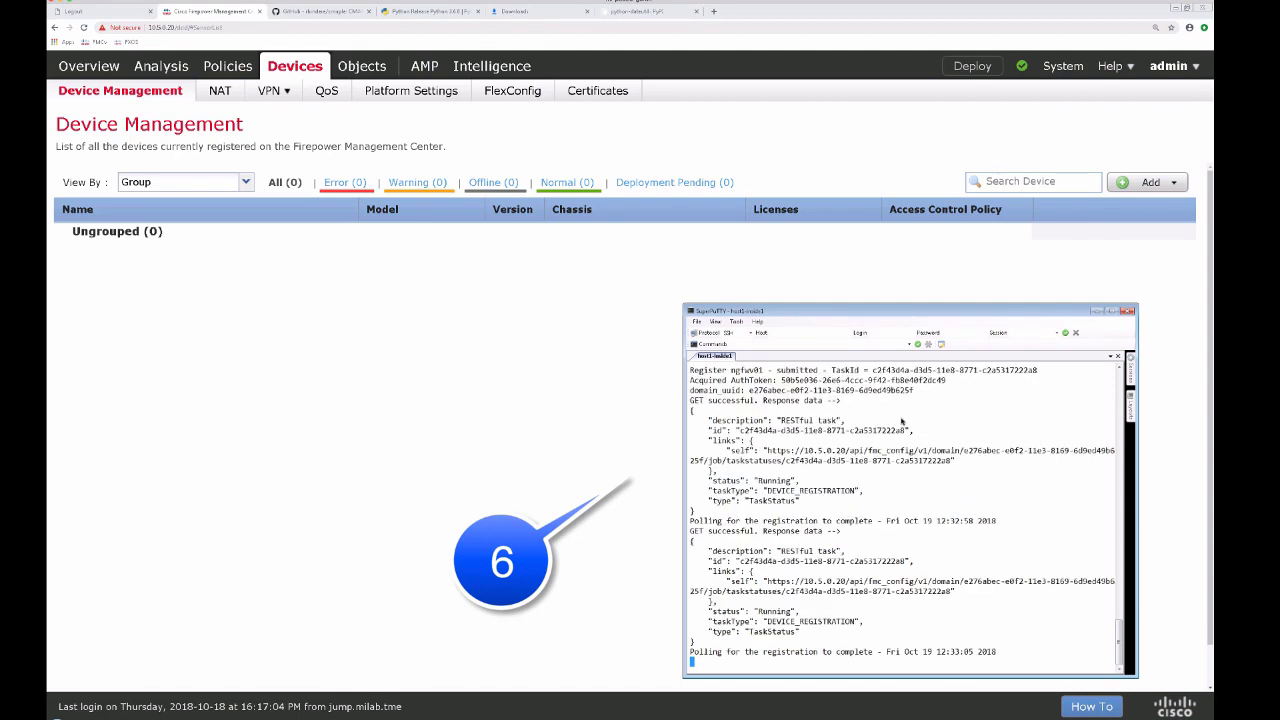
Step: After checking FTD-1's registration task, register FTD-2 with Register-FTD-2.py
{"action": "left_click", "coordinate": [1021, 65]}
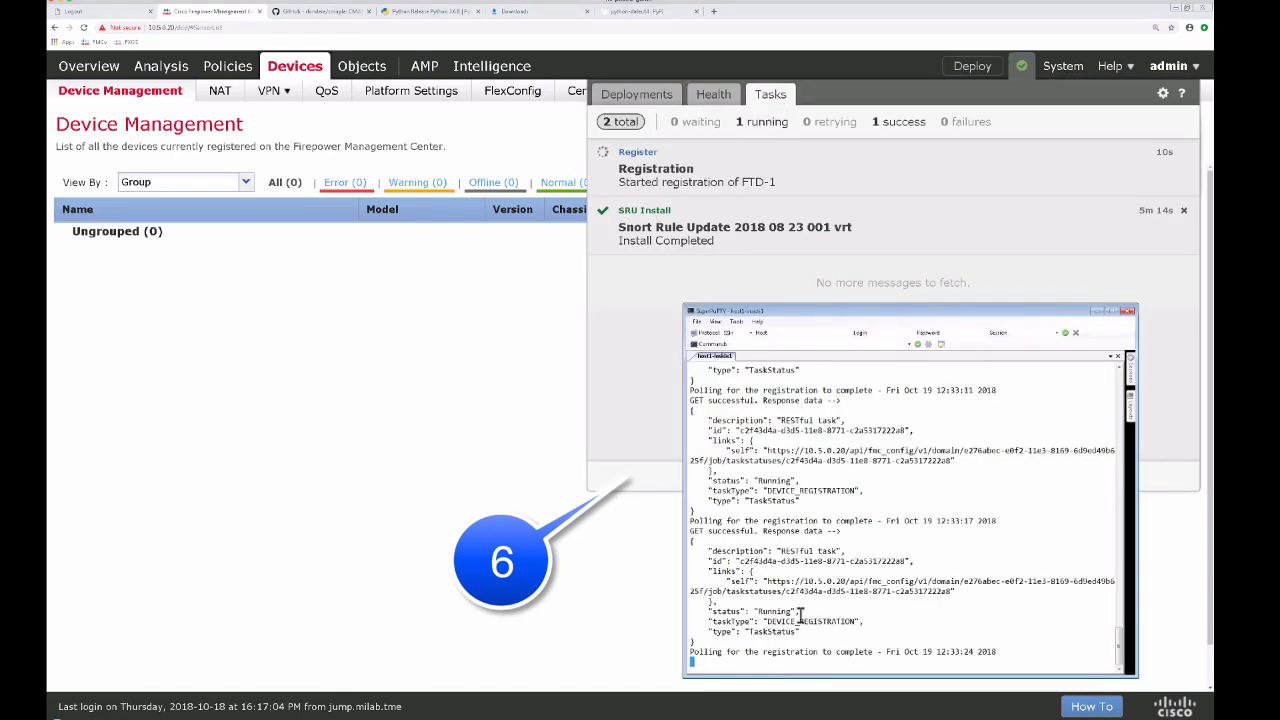
{"action": "key", "text": "ctrl+c"}
{"action": "type", "text": "python Register-FTD-2.py"}
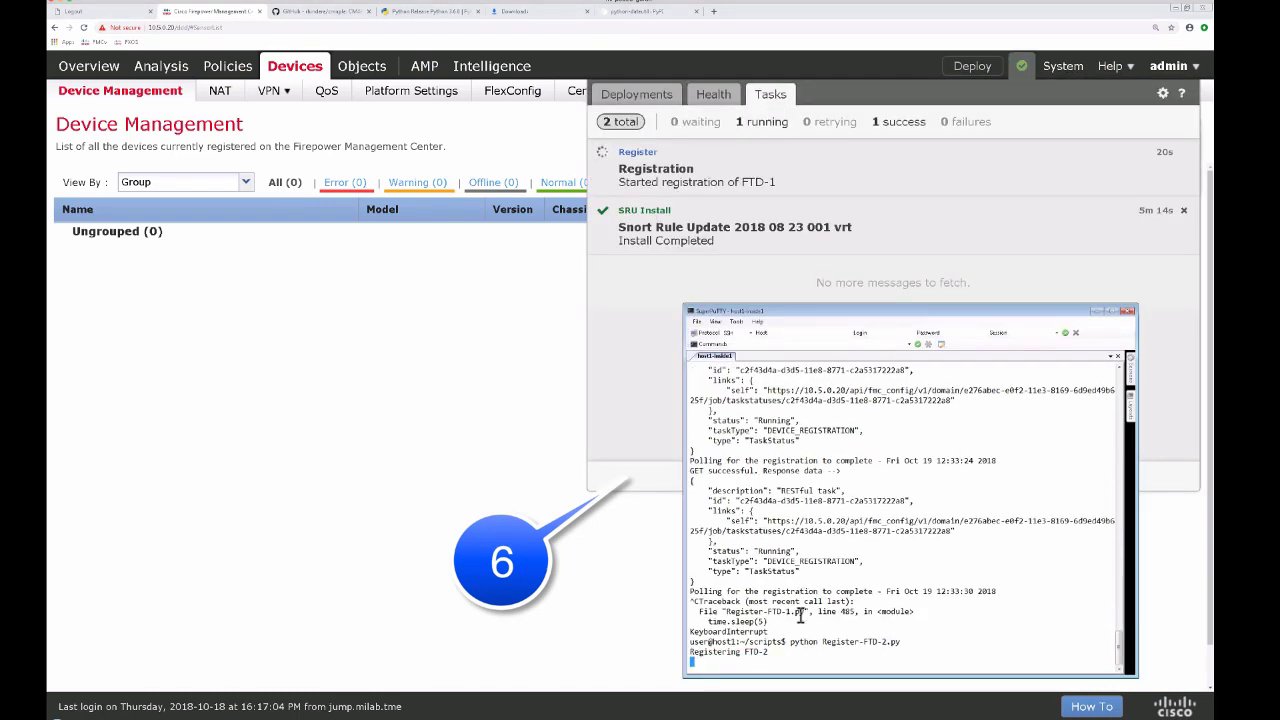
{"action": "key", "text": "Return"}
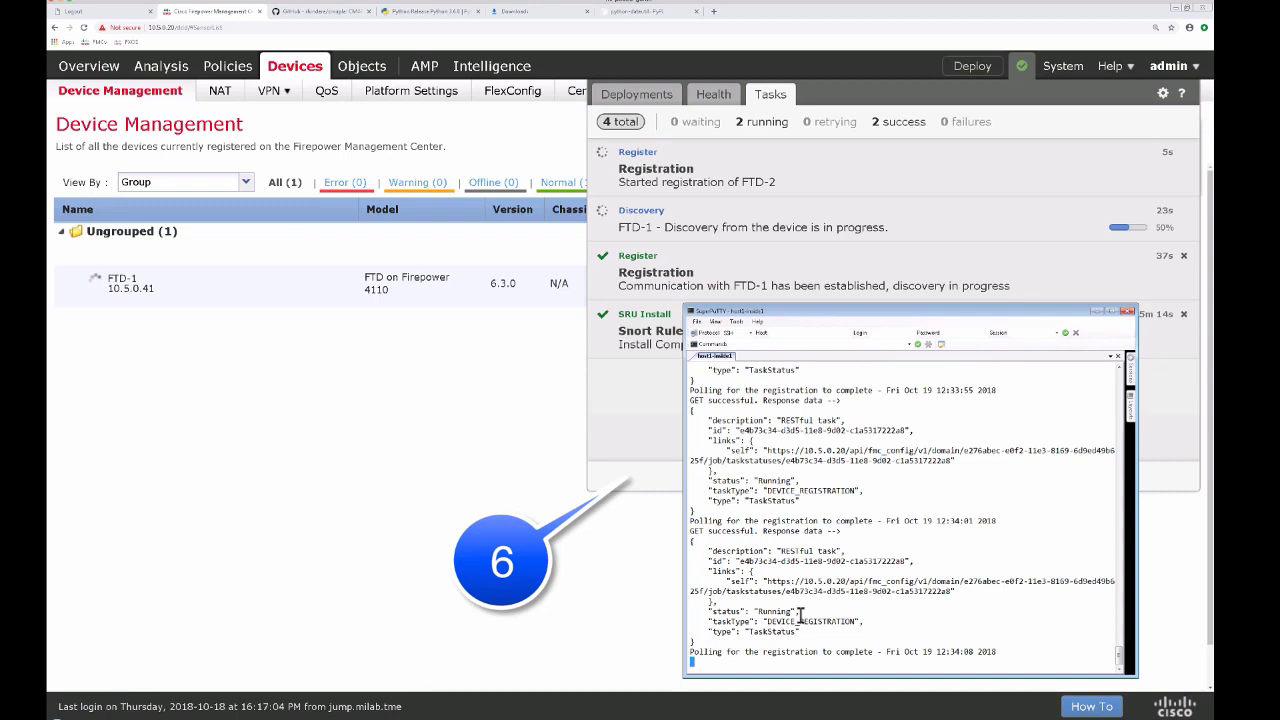
{"action": "key", "text": "ctrl+c"}
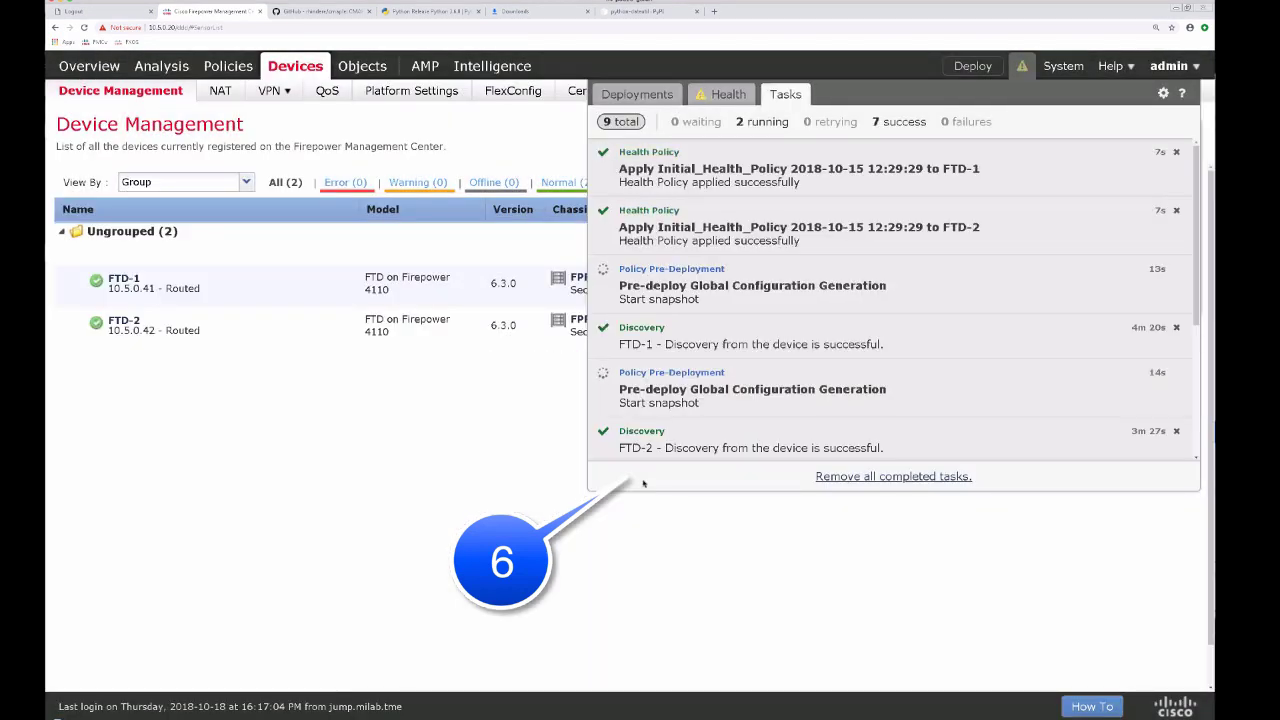
Step: Watch both devices deploy, then show the policy list with ACP1 and ACP2 up-to-date
{"action": "left_click", "coordinate": [646, 99]}
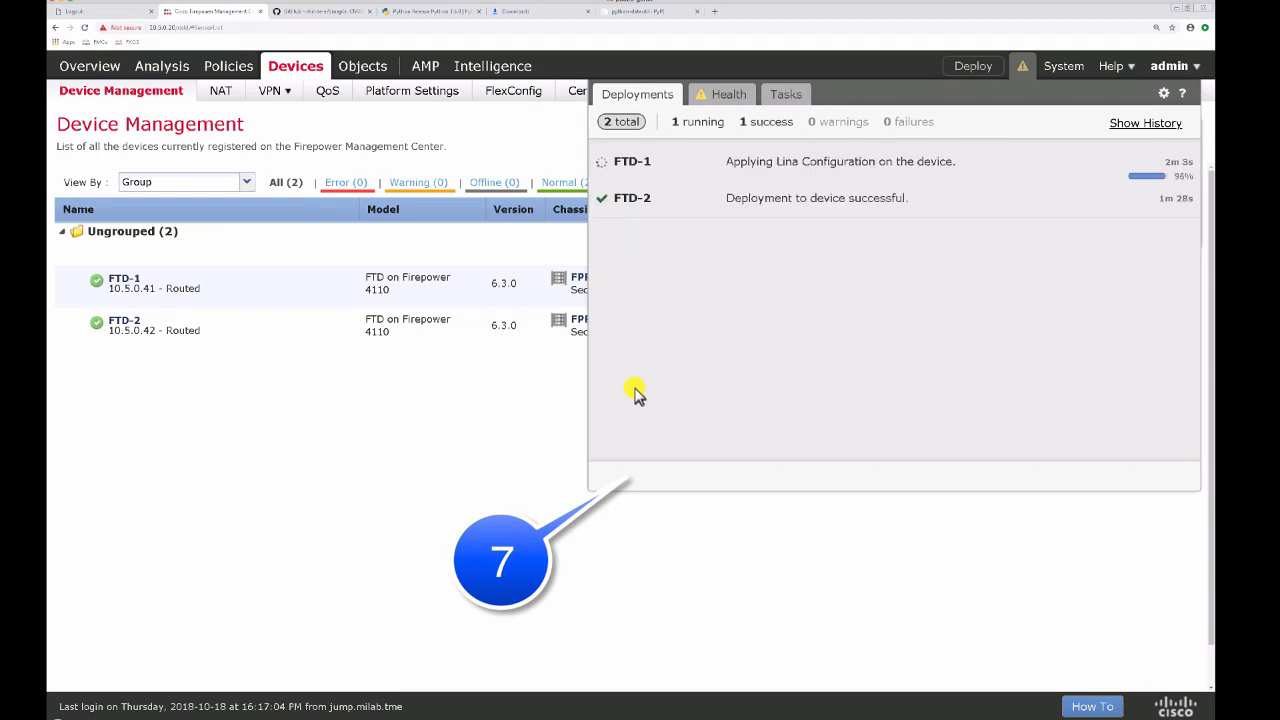
{"action": "left_click", "coordinate": [548, 383]}
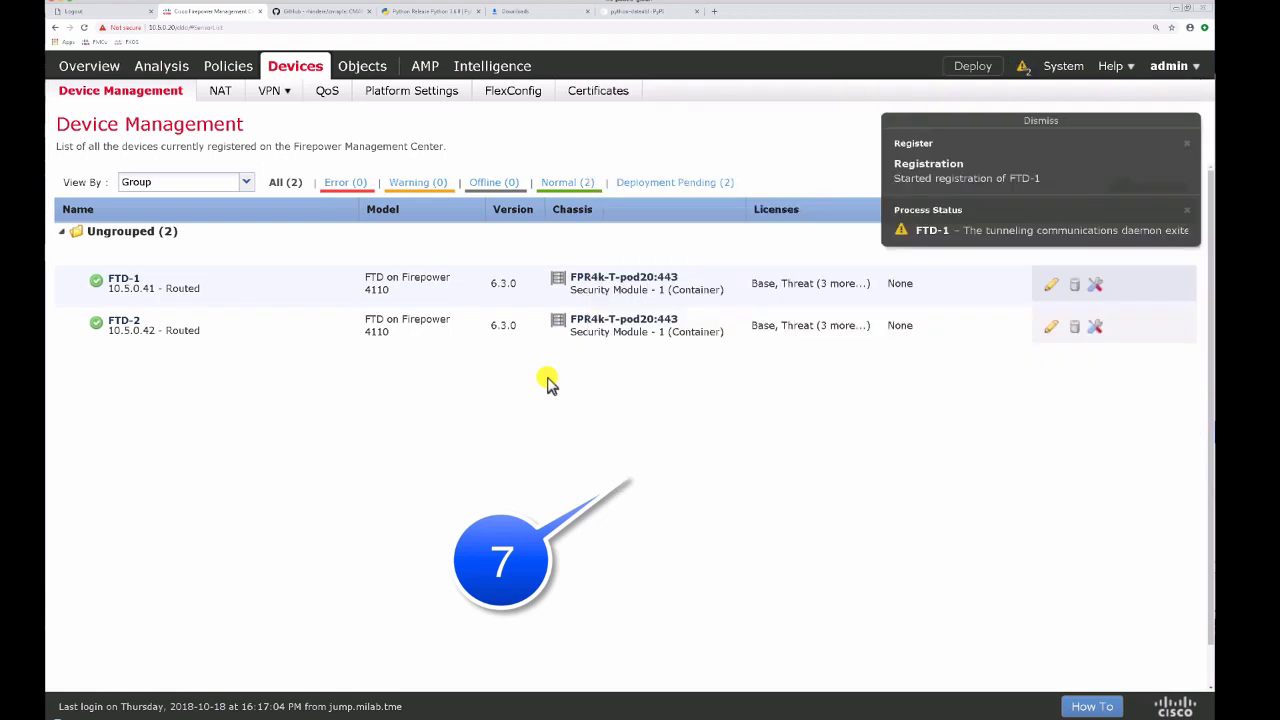
{"action": "left_click", "coordinate": [1045, 121]}
{"action": "left_click", "coordinate": [228, 68]}
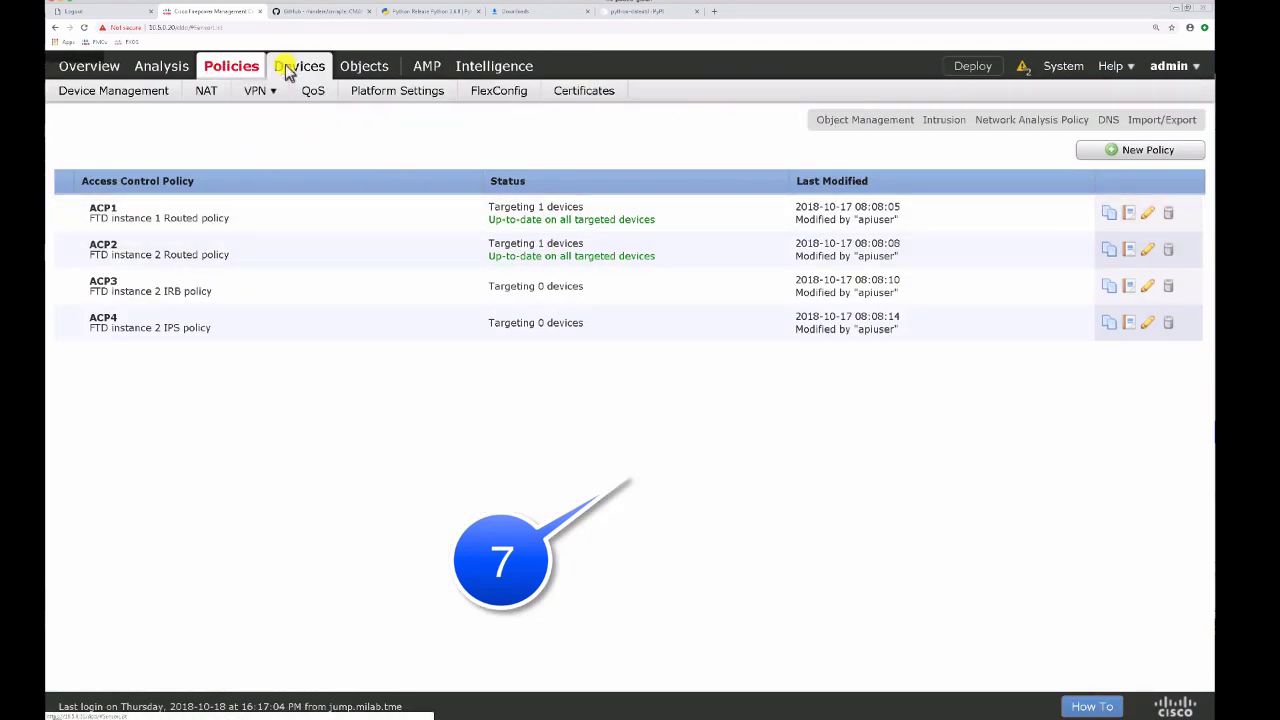
Step: In Device Management, inspect the interface configurations of FTD-1 (ACP1) and FTD-2 (ACP2)
{"action": "left_click", "coordinate": [300, 65]}
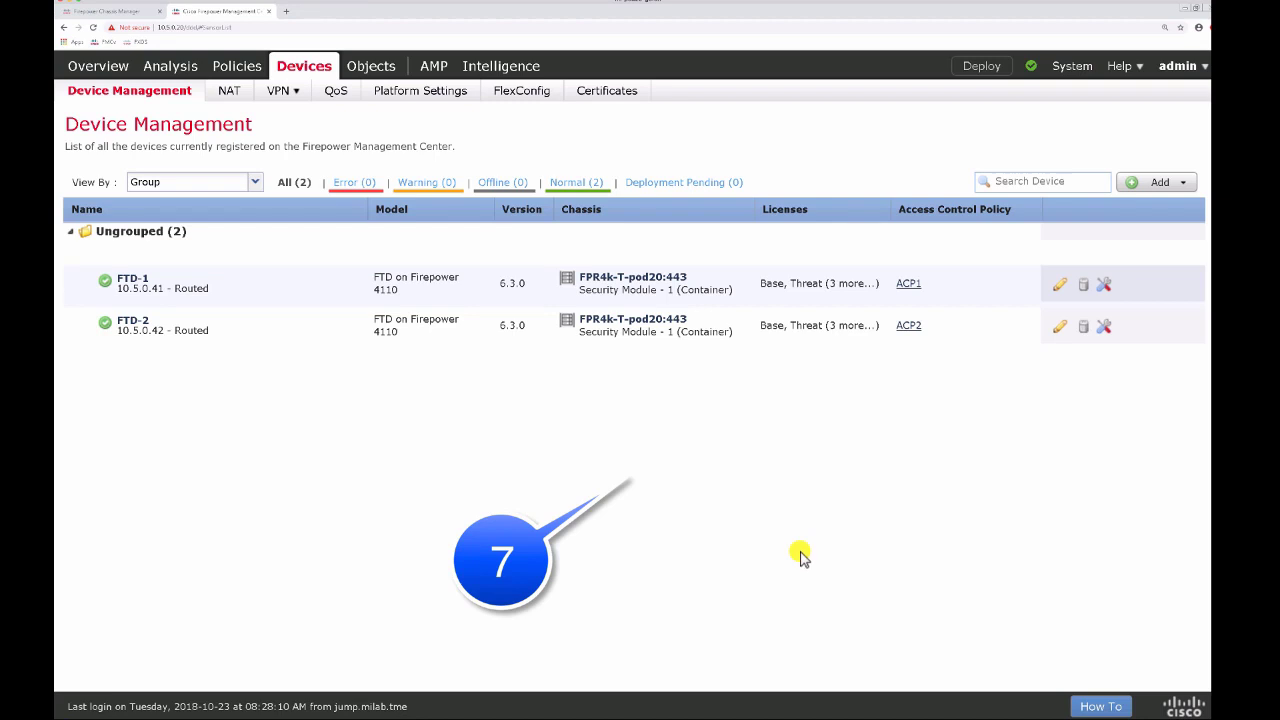
{"action": "left_click", "coordinate": [1059, 287]}
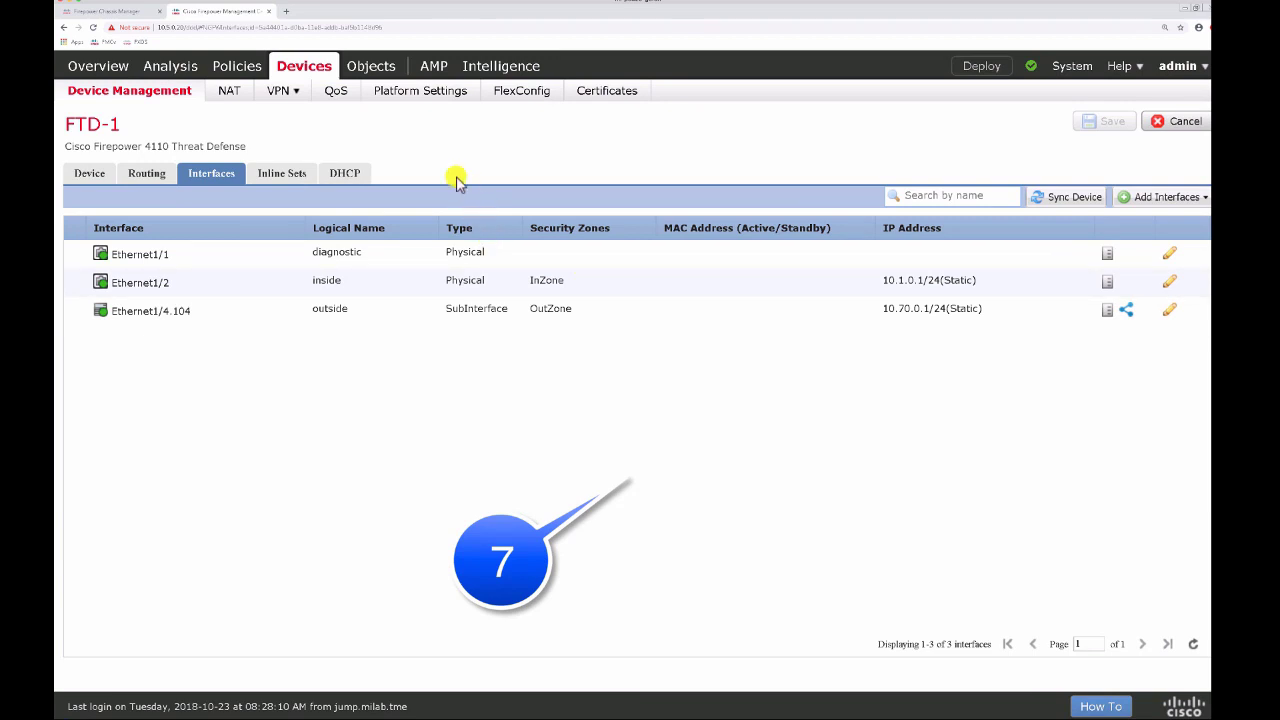
{"action": "left_click", "coordinate": [129, 90]}
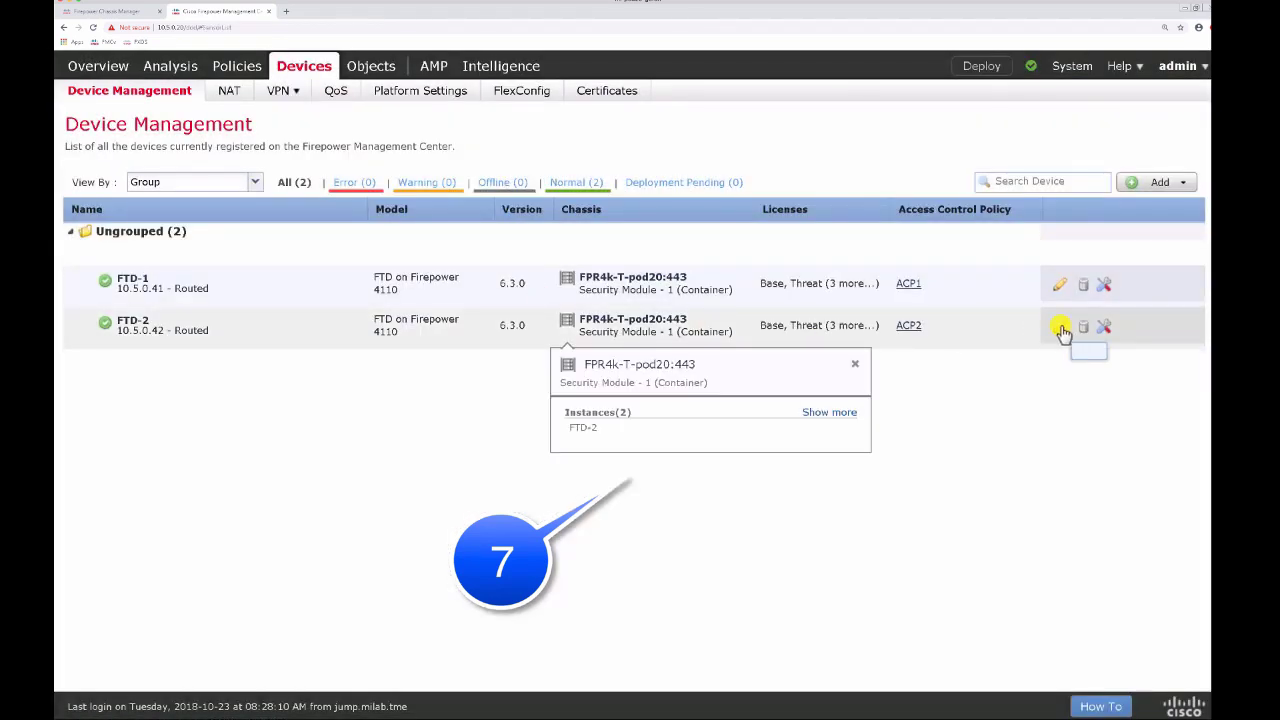
{"action": "left_click", "coordinate": [1059, 327]}
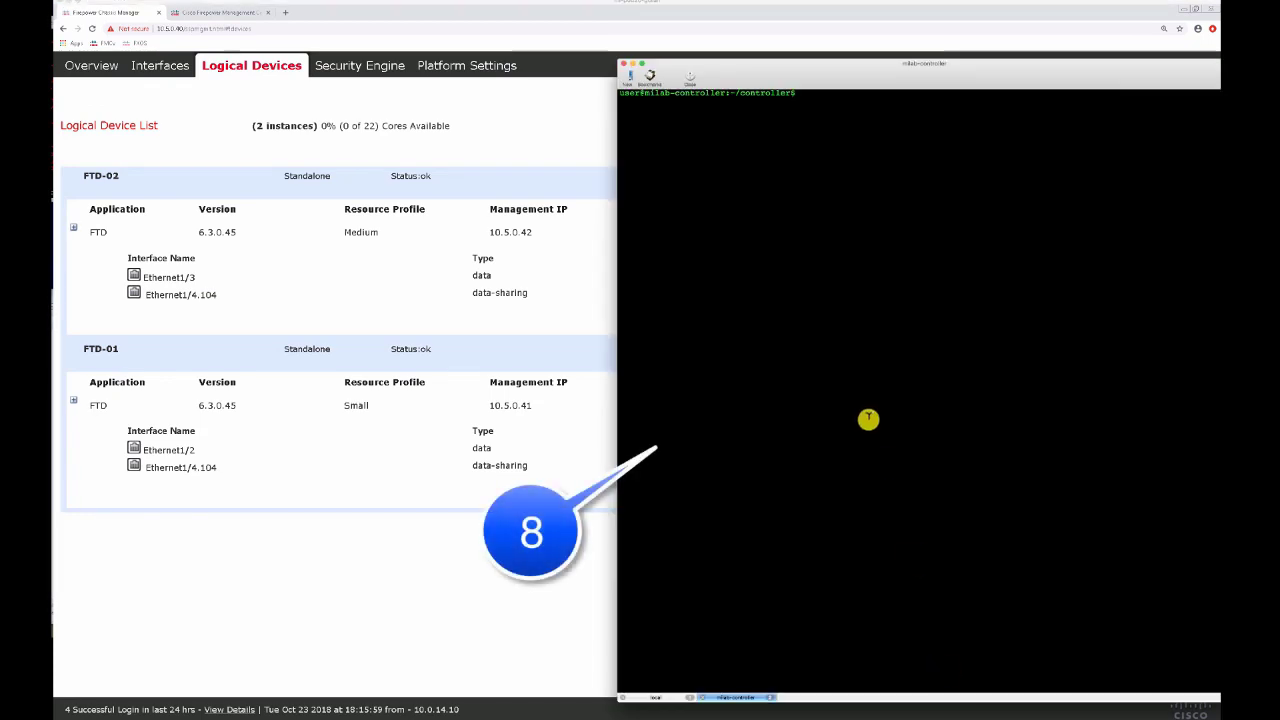
Step: Delete both FTD instances with fpreset.py 20 20 and refresh the emptied list
{"action": "type", "text": "python fpreset.py 20 20"}
{"action": "key", "text": "Return"}
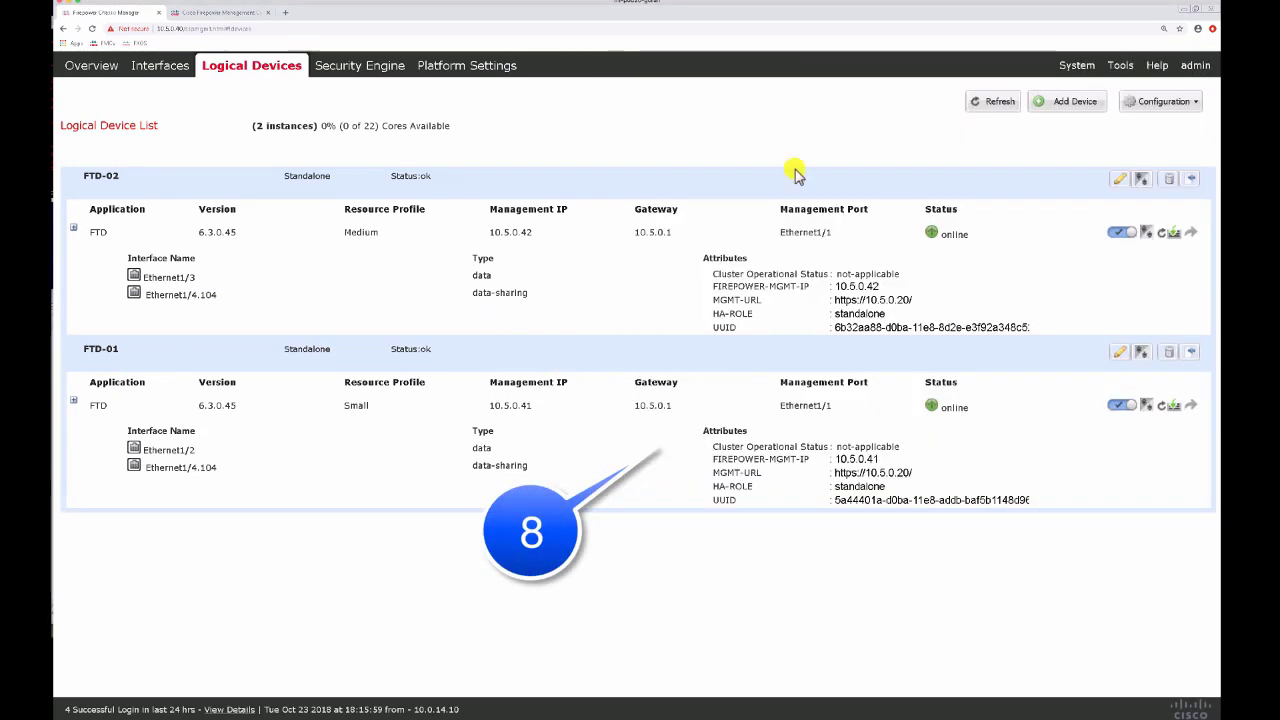
{"action": "left_click", "coordinate": [995, 101]}
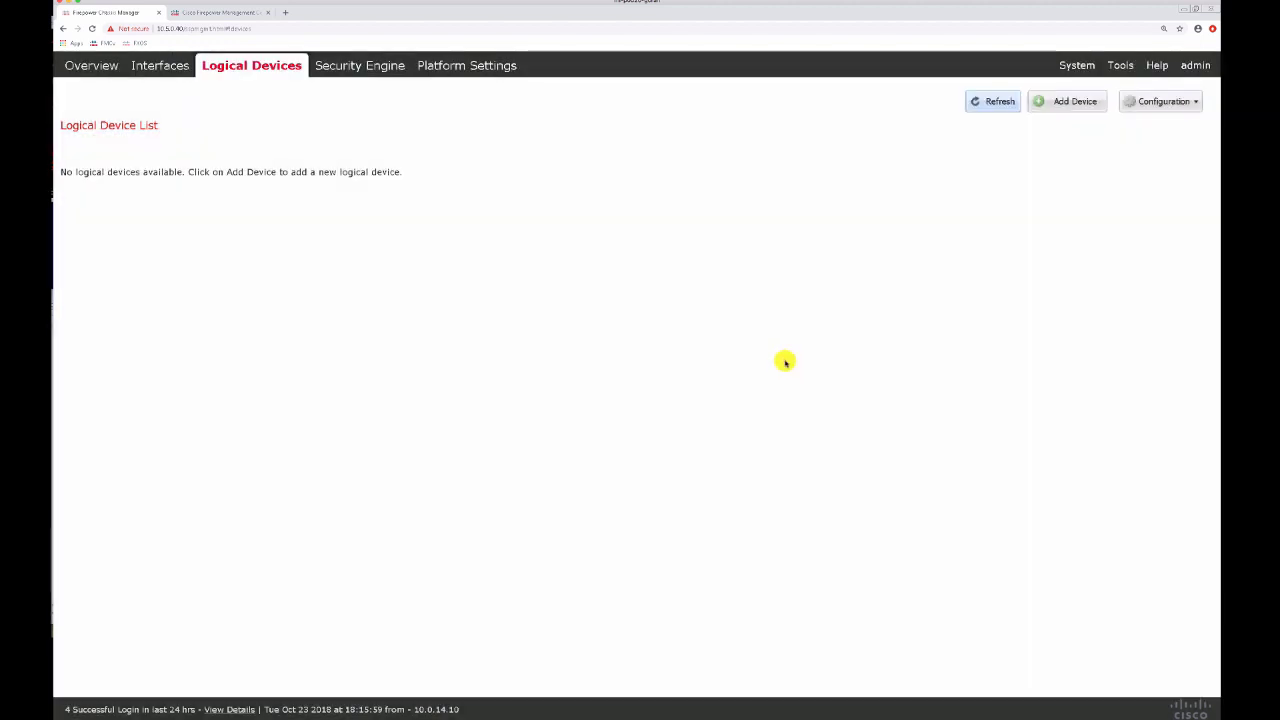
Step: Recreate the instances with create_fxos_instances.py and refresh to see them installing
{"action": "type", "text": "python create_fxos_instances.py"}
{"action": "key", "text": "Return"}
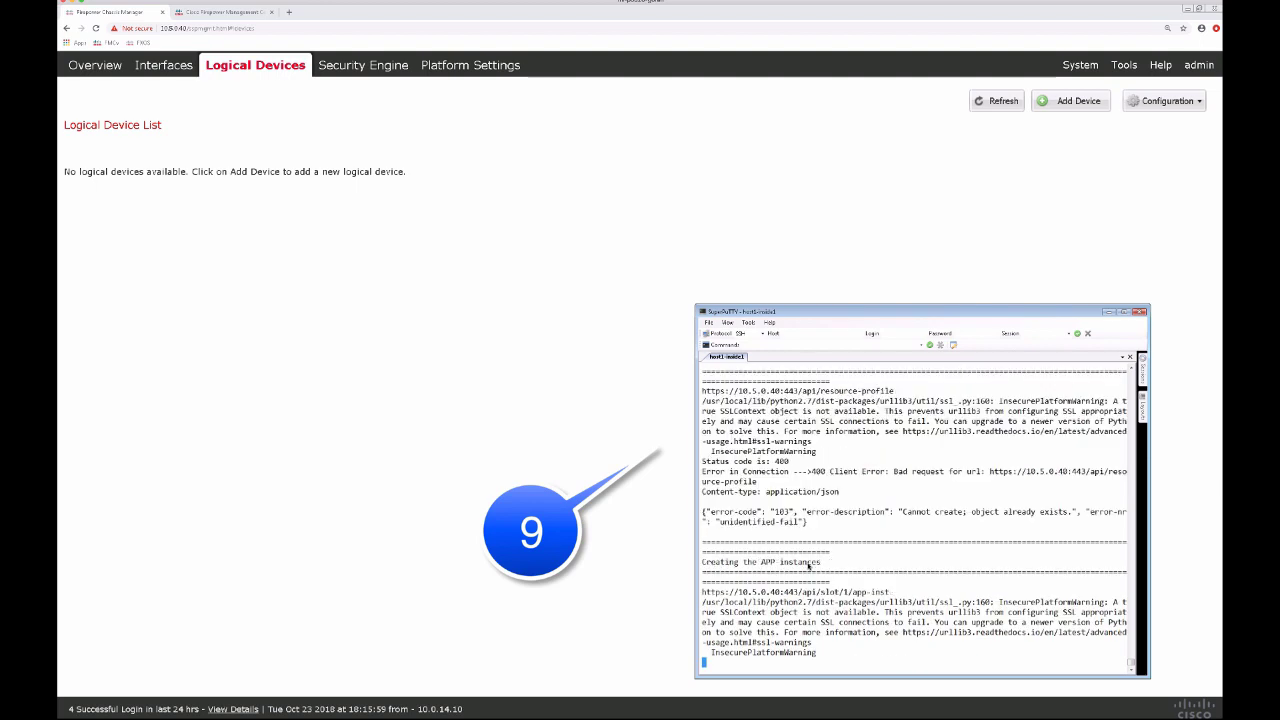
{"action": "left_click", "coordinate": [980, 100]}
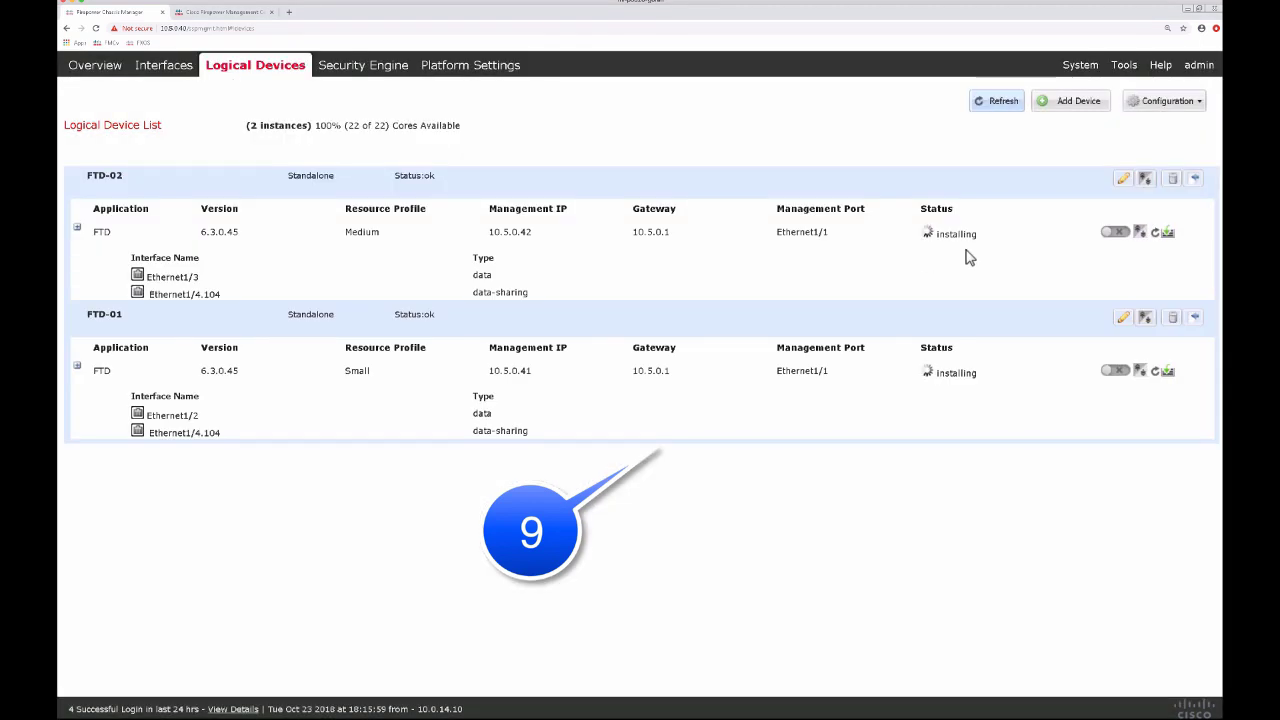